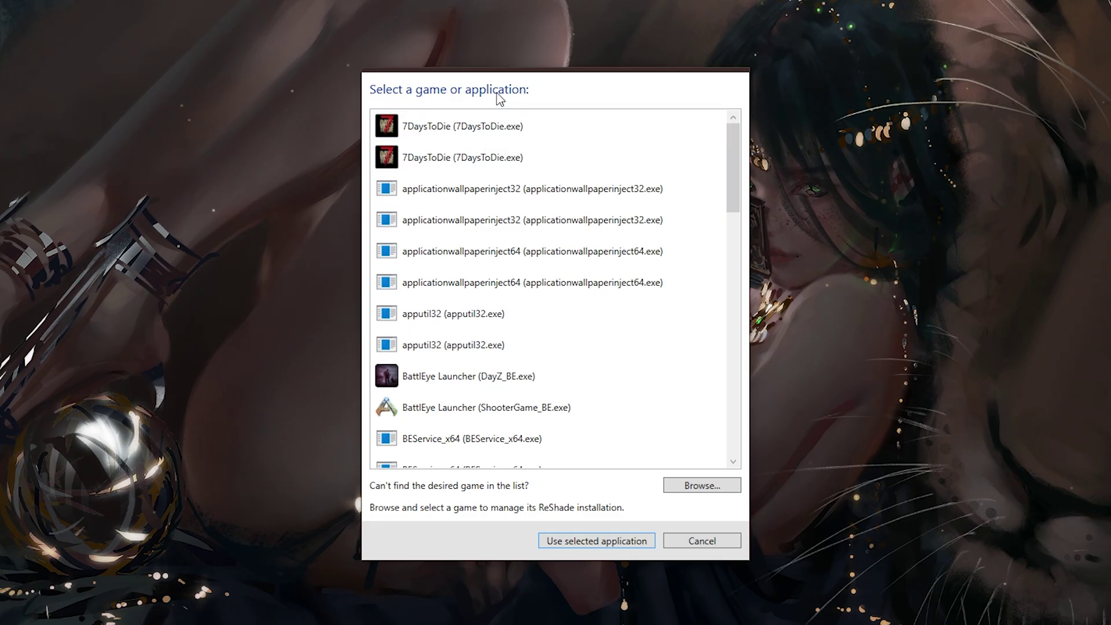
Browse to The Sims 4's Game\Bin folder by path and select TS4_x64.exe.
left_click(693, 491)
left_click_drag(687, 181, 495, 158)
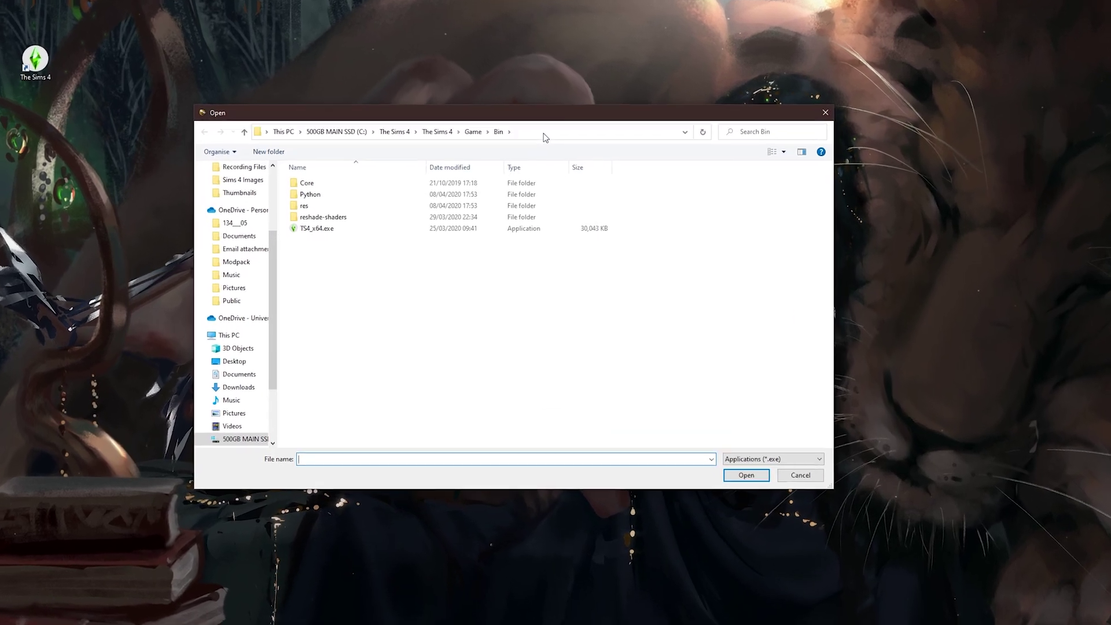
left_click(541, 168)
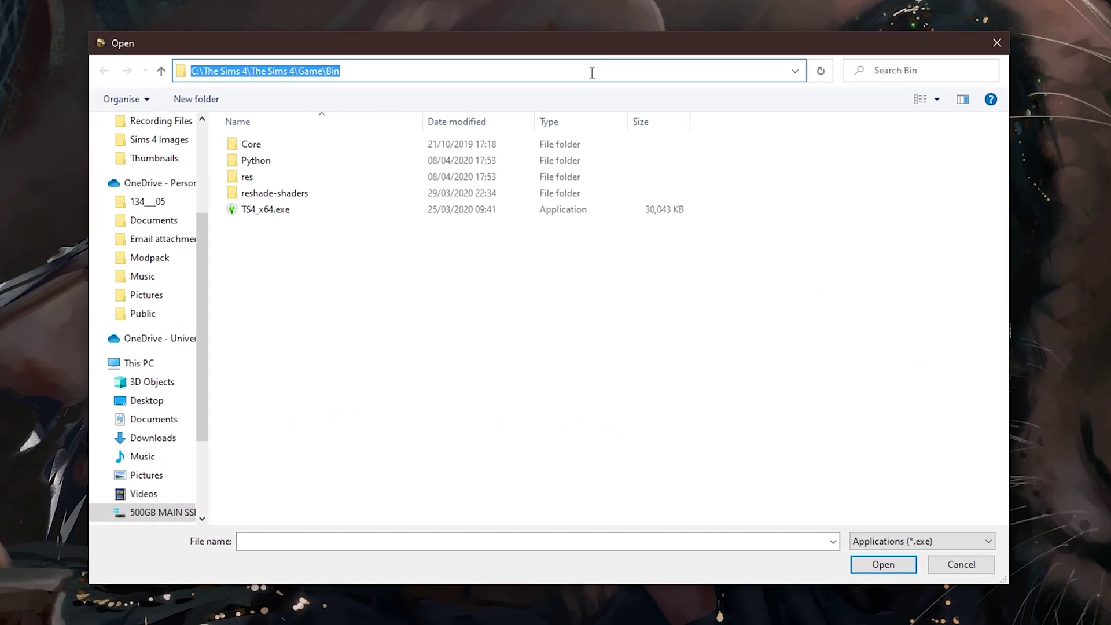
left_click(591, 72)
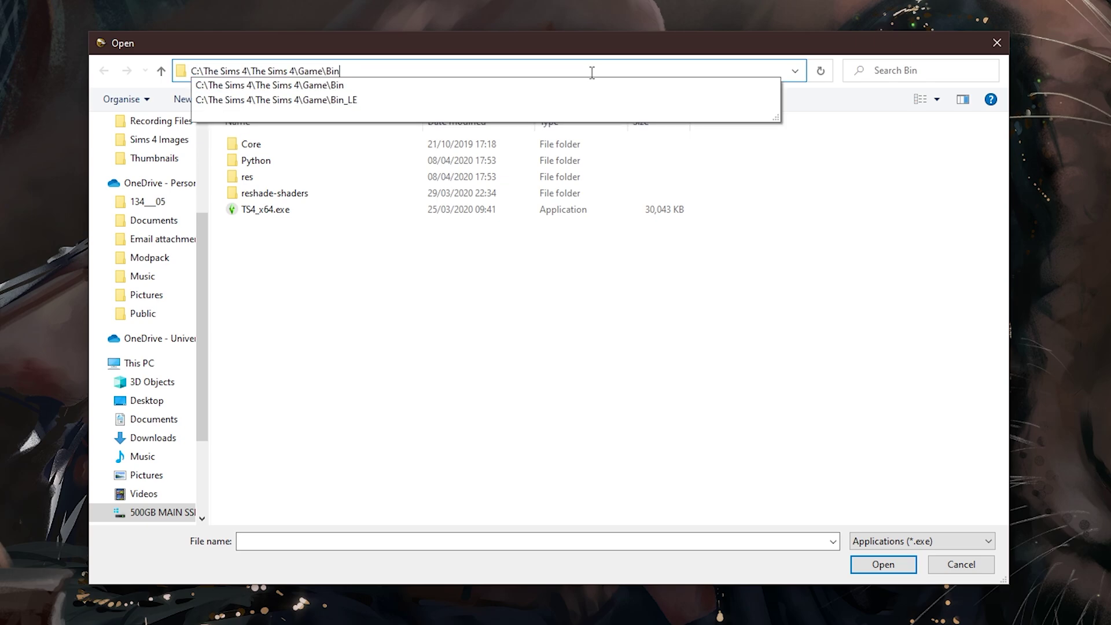
key("Return")
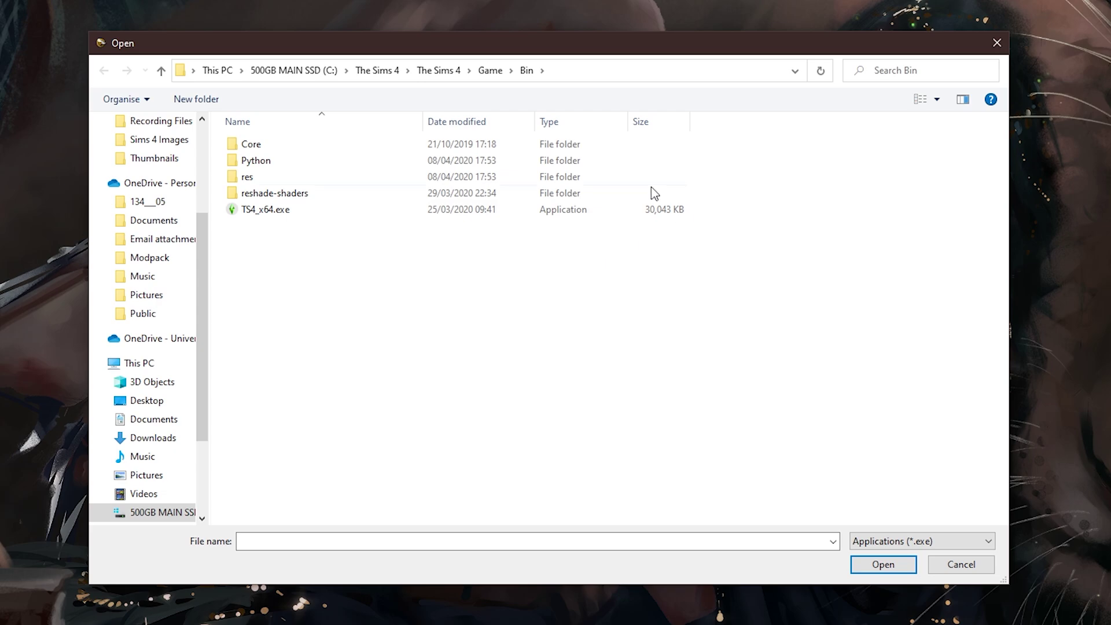
left_click(276, 212)
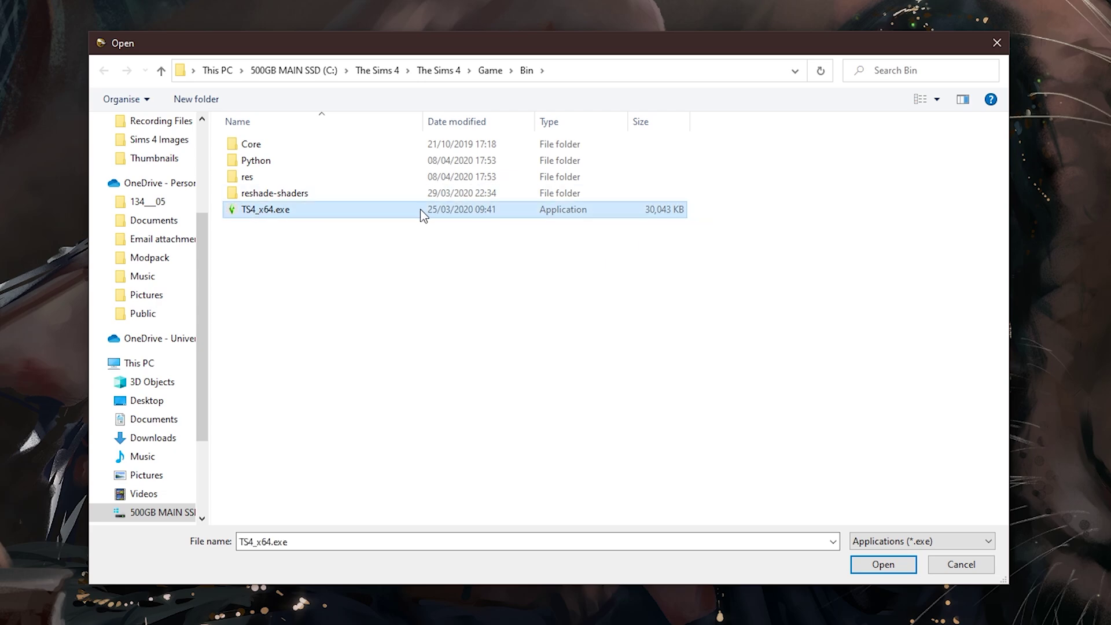
Check TS4.exe in Bin_LE, then return to Bin and reselect TS4_x64.exe.
left_click(474, 73)
double_click(279, 168)
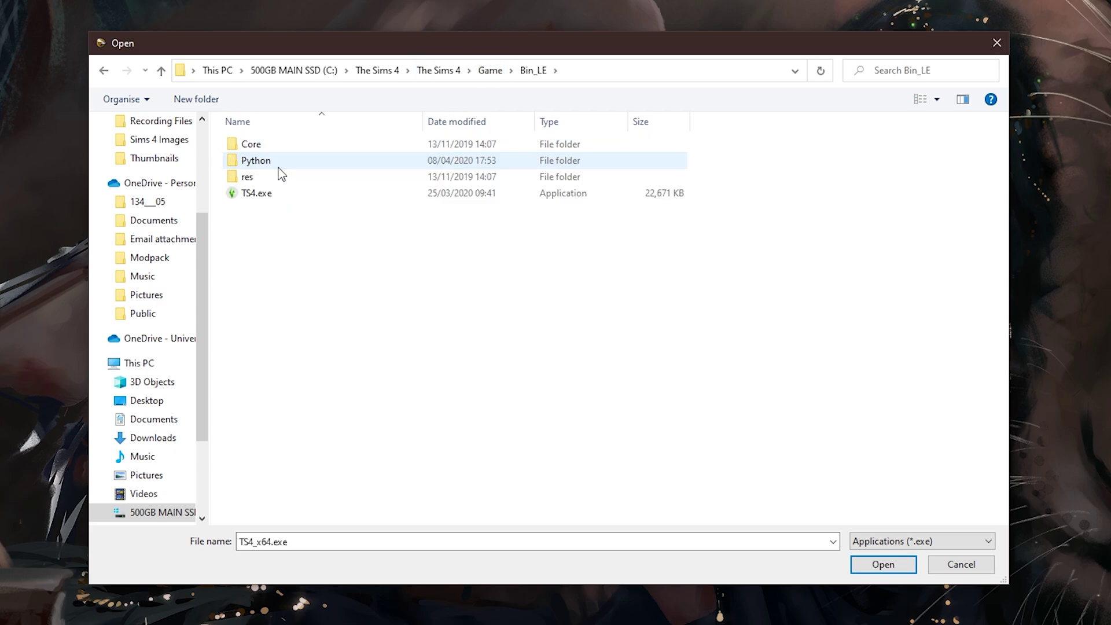
left_click(246, 198)
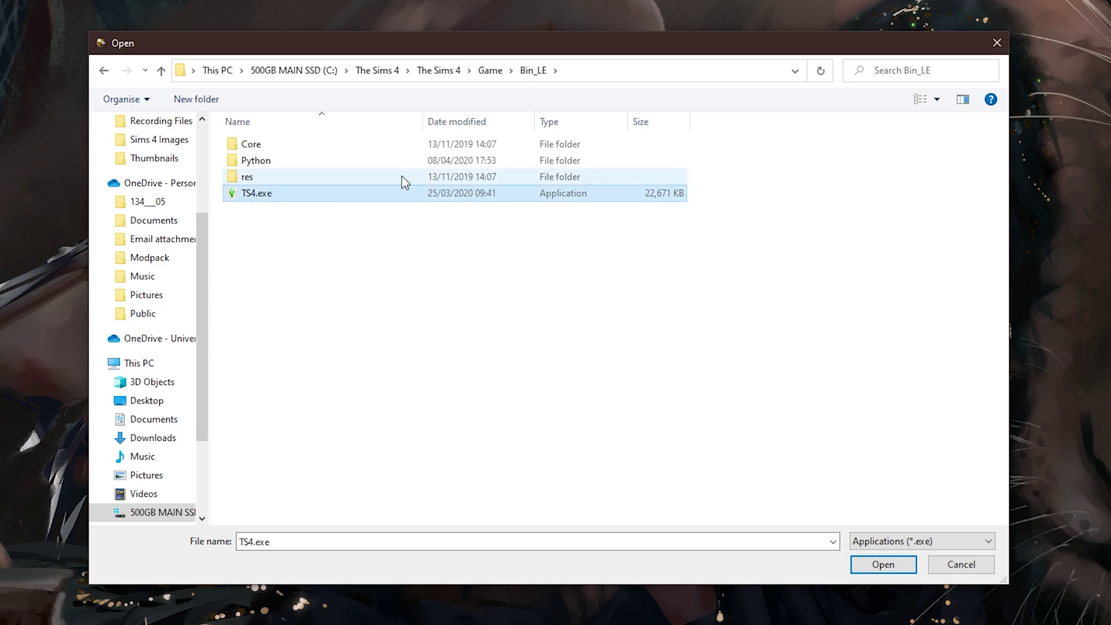
left_click(489, 71)
double_click(248, 144)
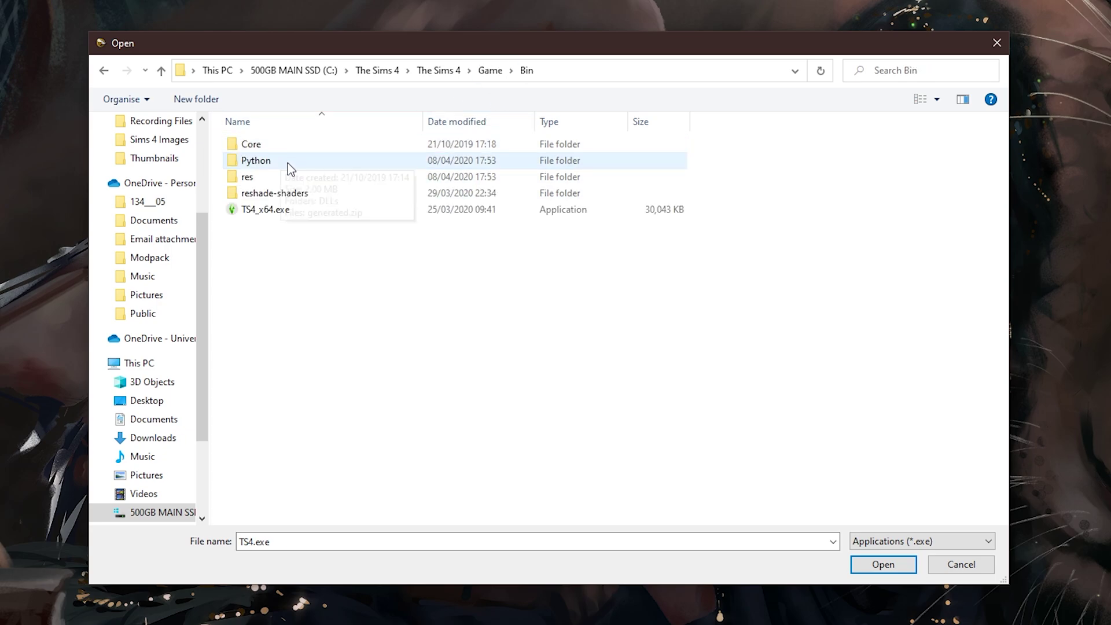
left_click(267, 209)
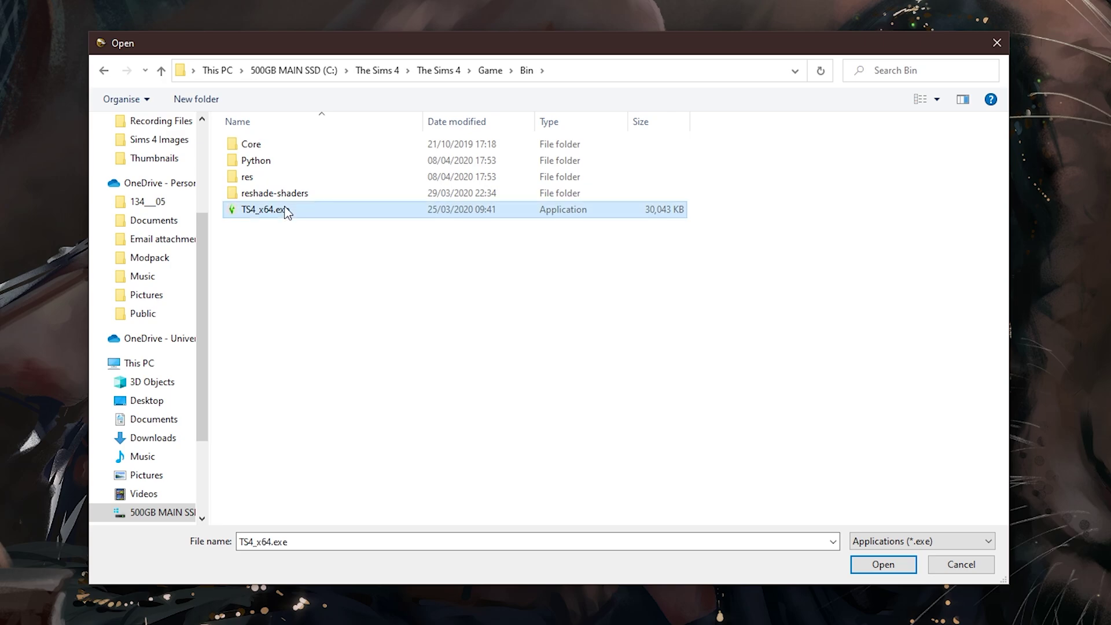
Confirm TS4_x64.exe, choose Direct3D 9, and update the existing ReShade installation.
left_click(885, 564)
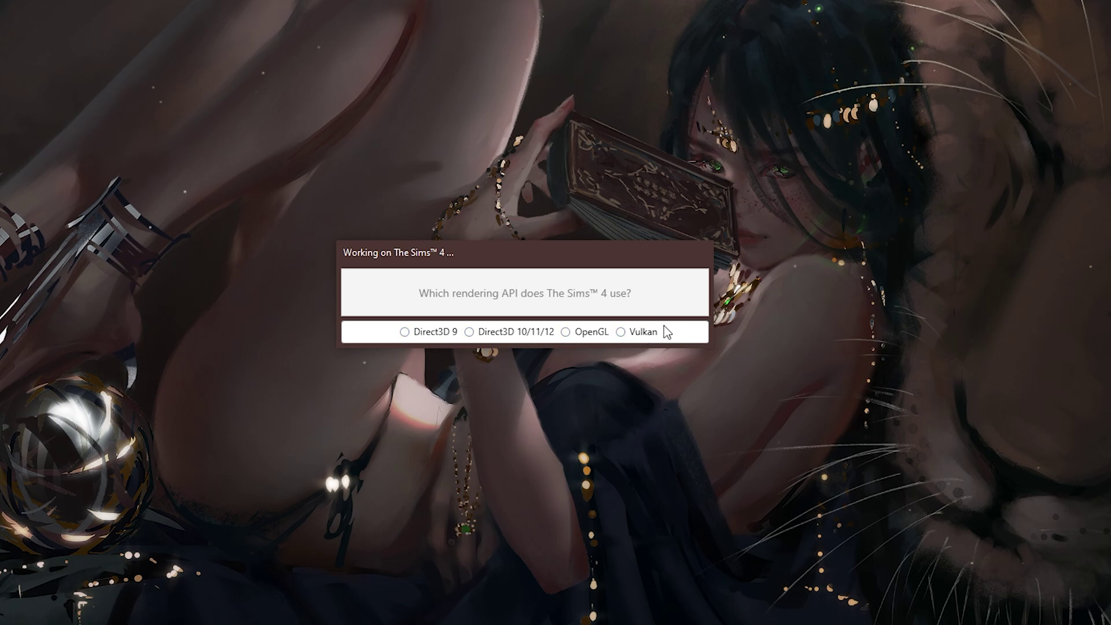
left_click(404, 332)
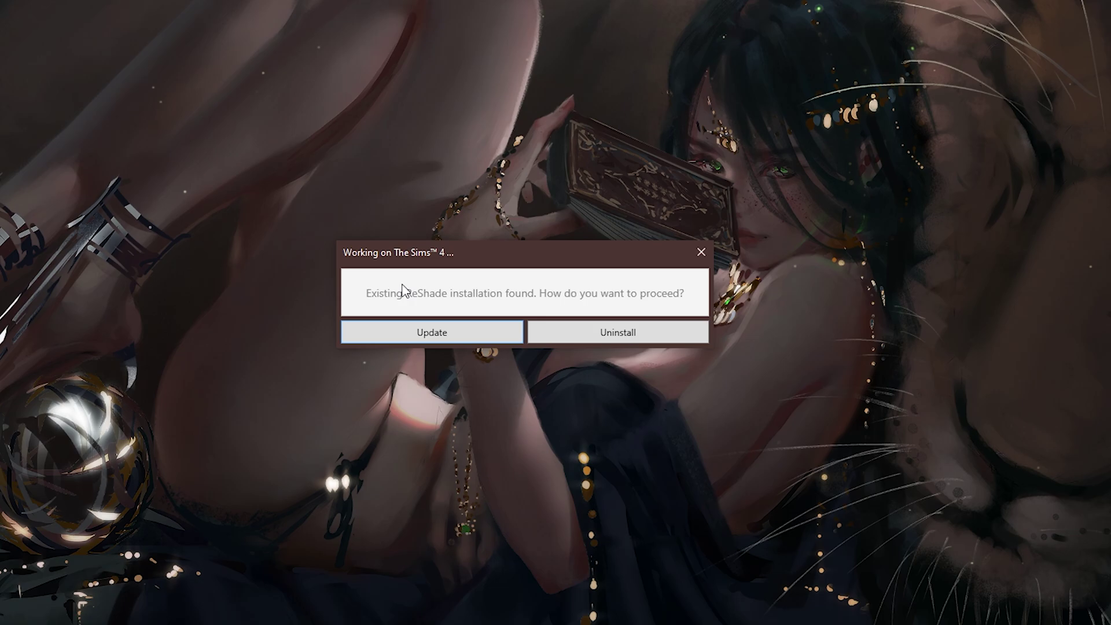
left_click(433, 333)
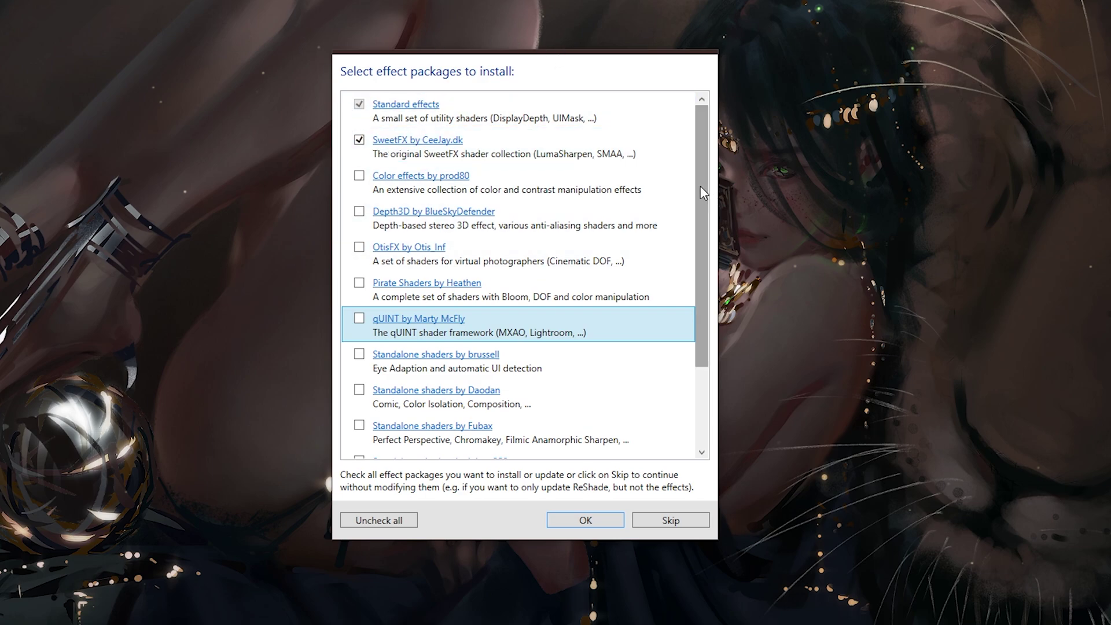
Check Color effects by prod80, Depth3D, OtisFX, Pirate Shaders, qUINT and all Standalone shader packages.
left_click(359, 176)
left_click(360, 212)
left_click(359, 248)
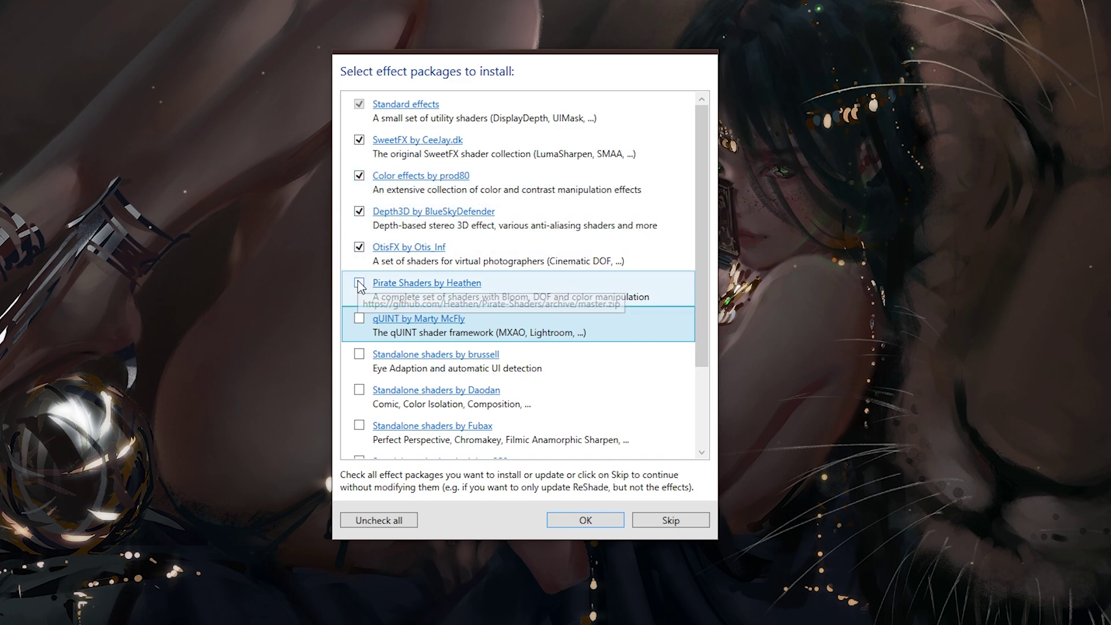
left_click(360, 283)
left_click(359, 319)
left_click(359, 355)
left_click(360, 390)
scroll(357, 397, "down", 3)
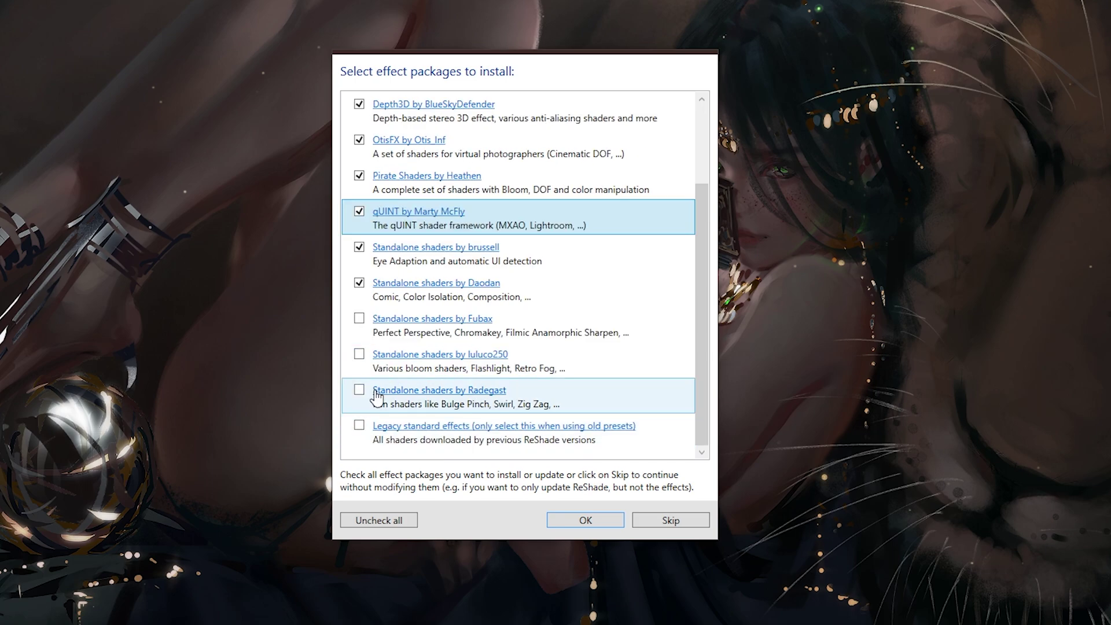
left_click(359, 318)
left_click(359, 355)
left_click(359, 390)
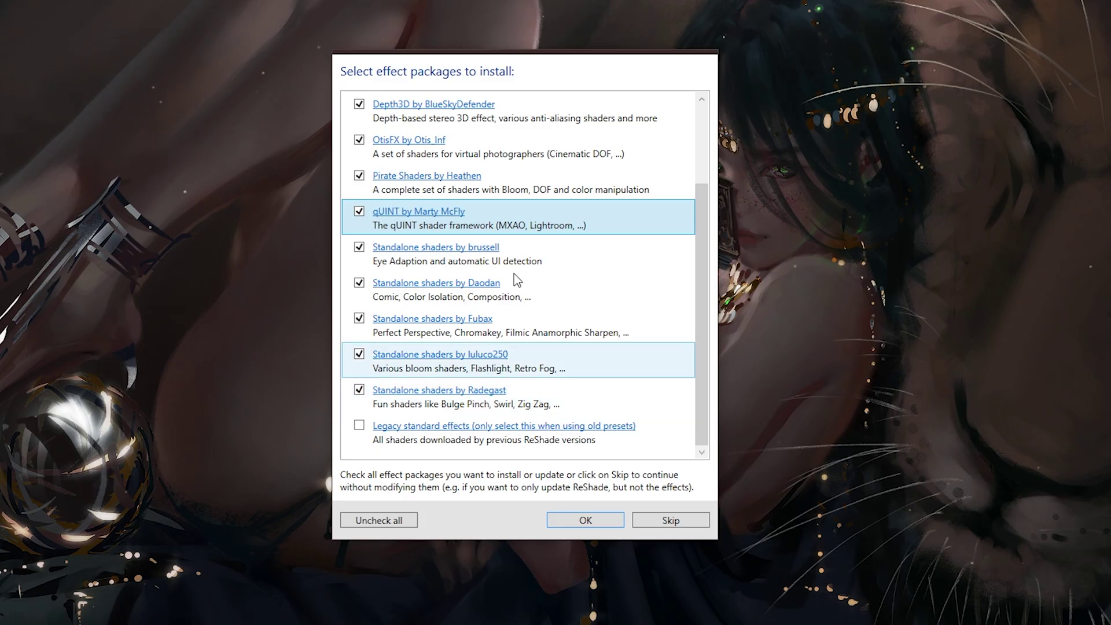
scroll(564, 405, "up", 4)
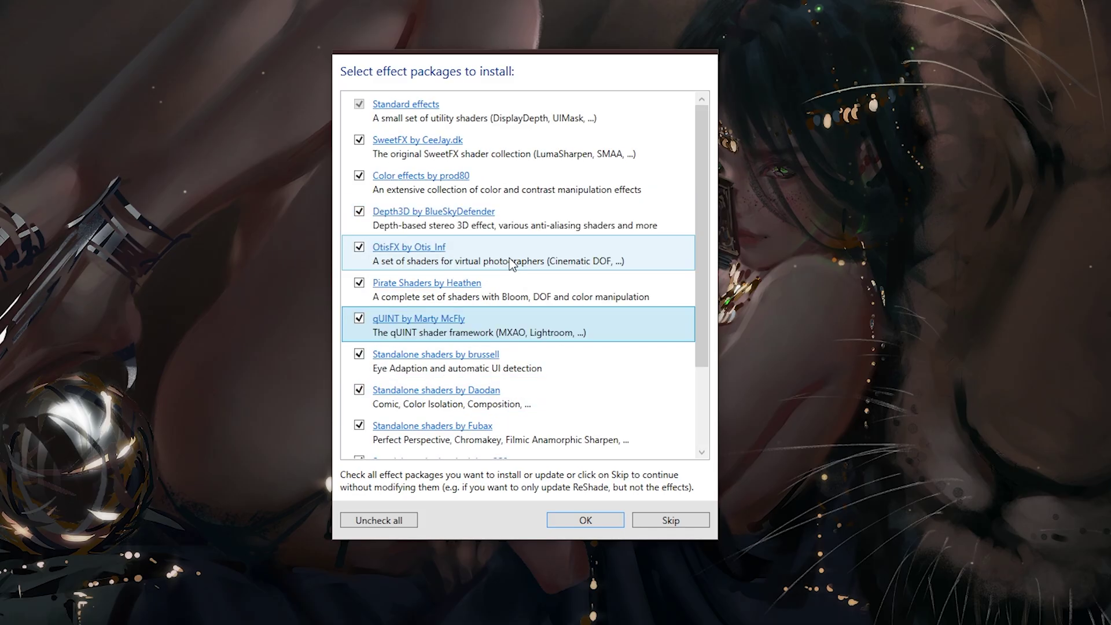
Confirm the package list and accept default files for Standard effects, SweetFX and Color effects.
left_click(574, 520)
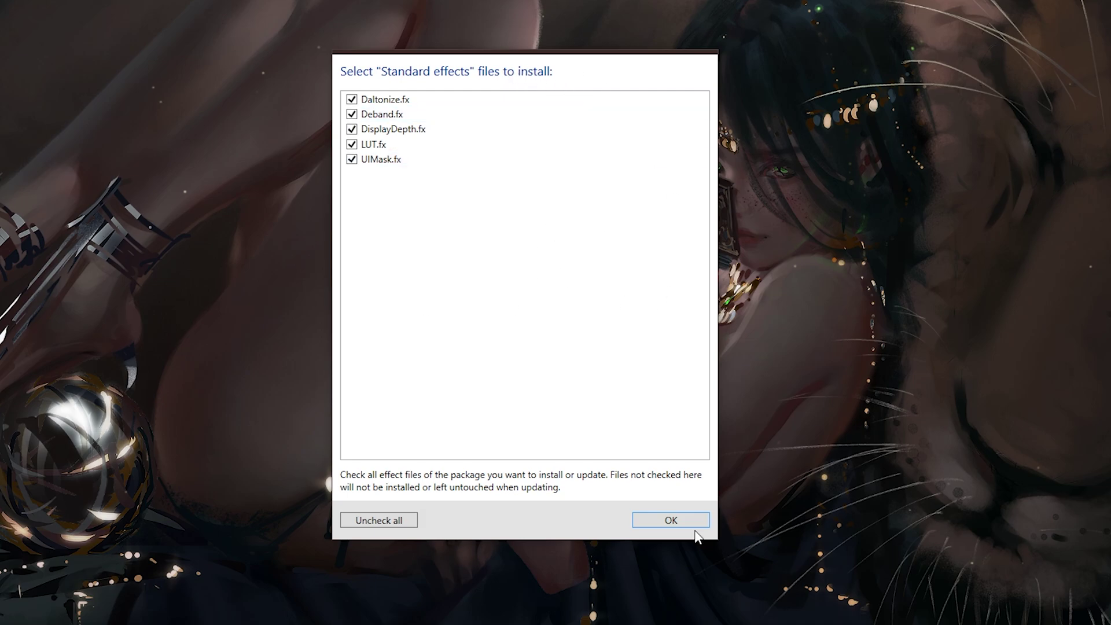
left_click(677, 524)
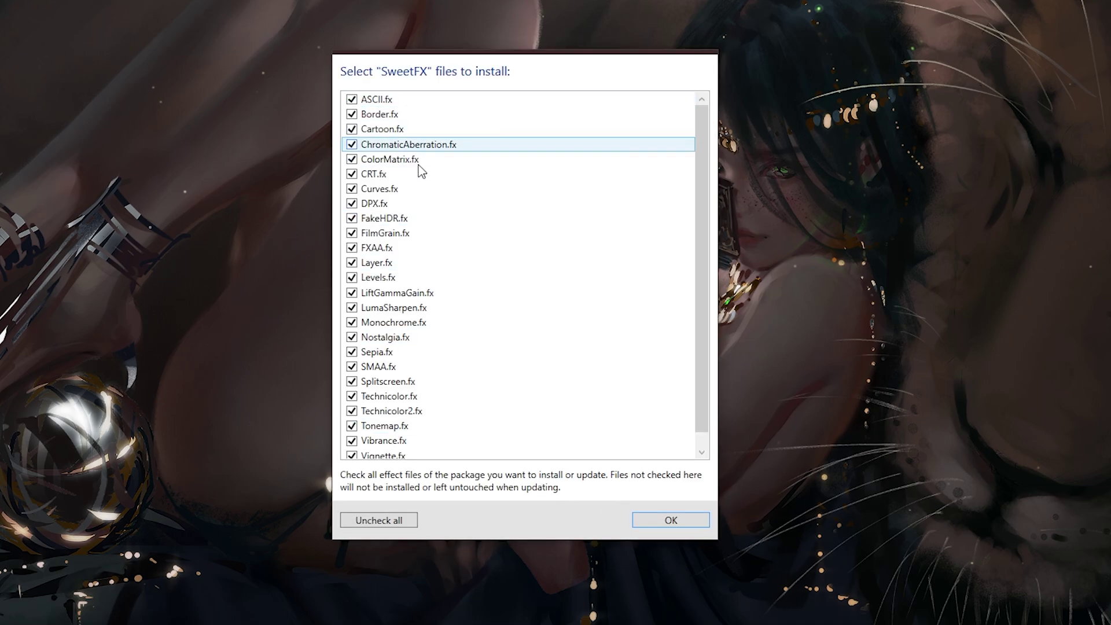
left_click(671, 519)
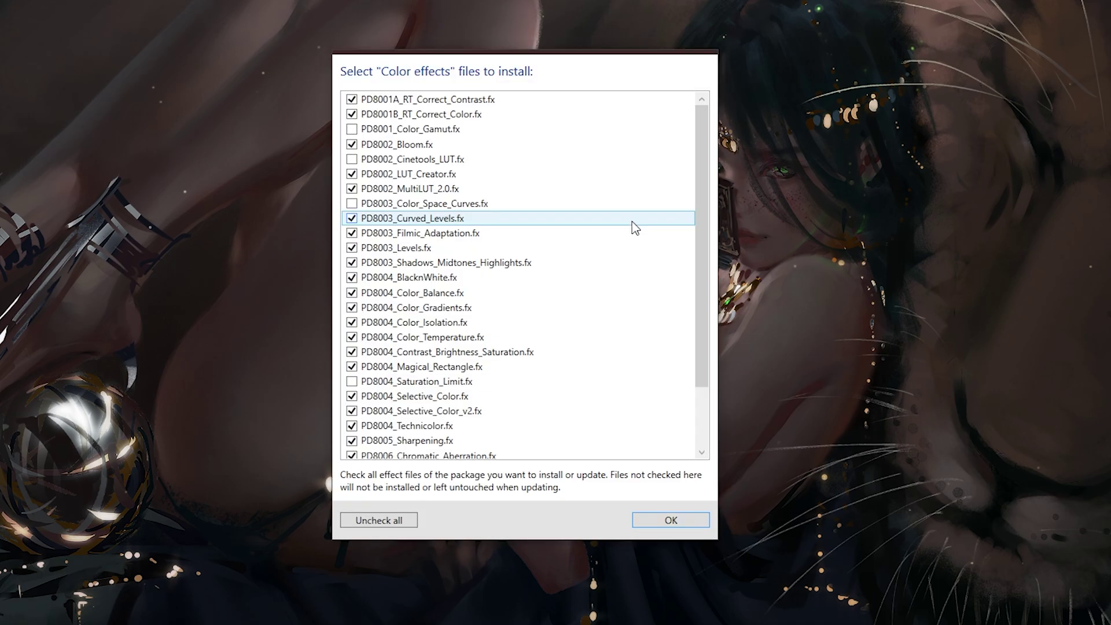
key("Return")
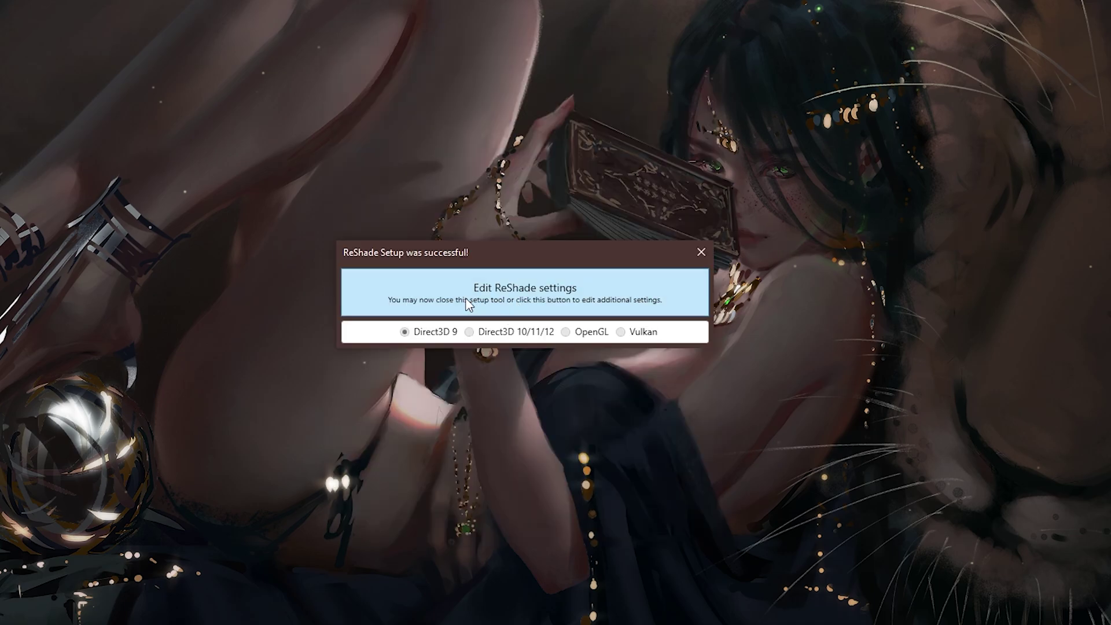
Open Edit ReShade settings and inspect the preset .ini path in Game\Bin.
left_click(589, 300)
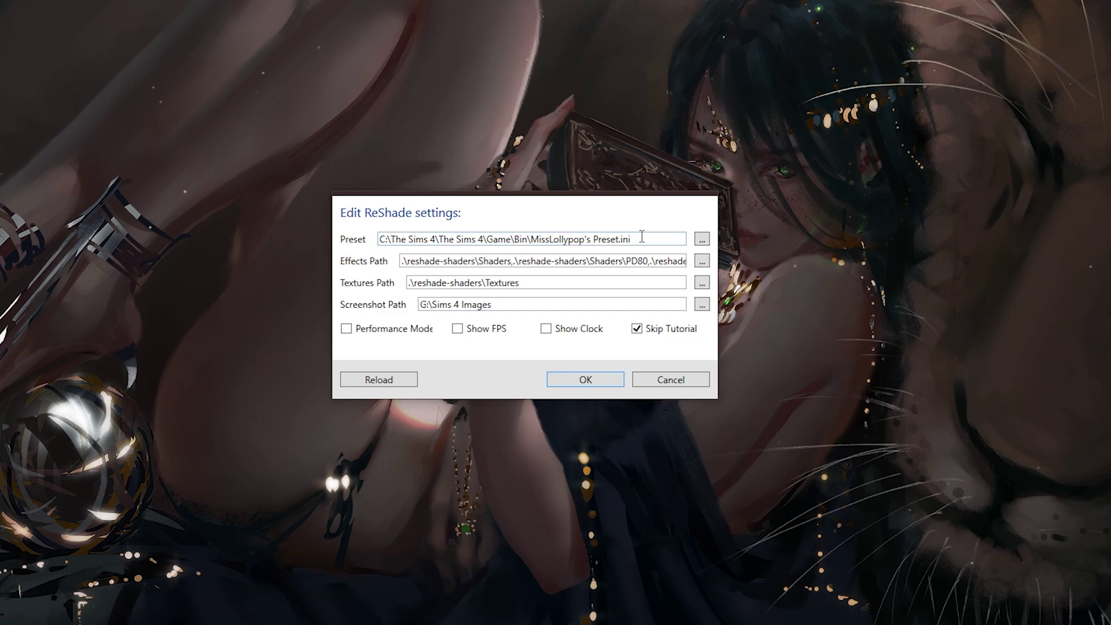
left_click_drag(618, 239, 366, 242)
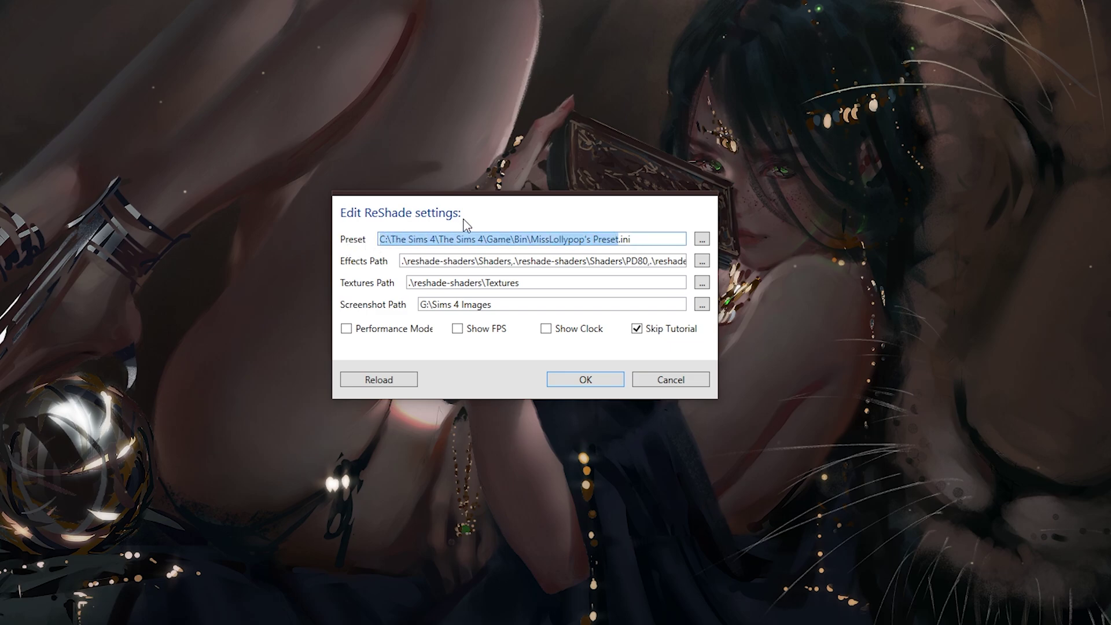
left_click_drag(637, 246, 393, 236)
left_click(506, 240)
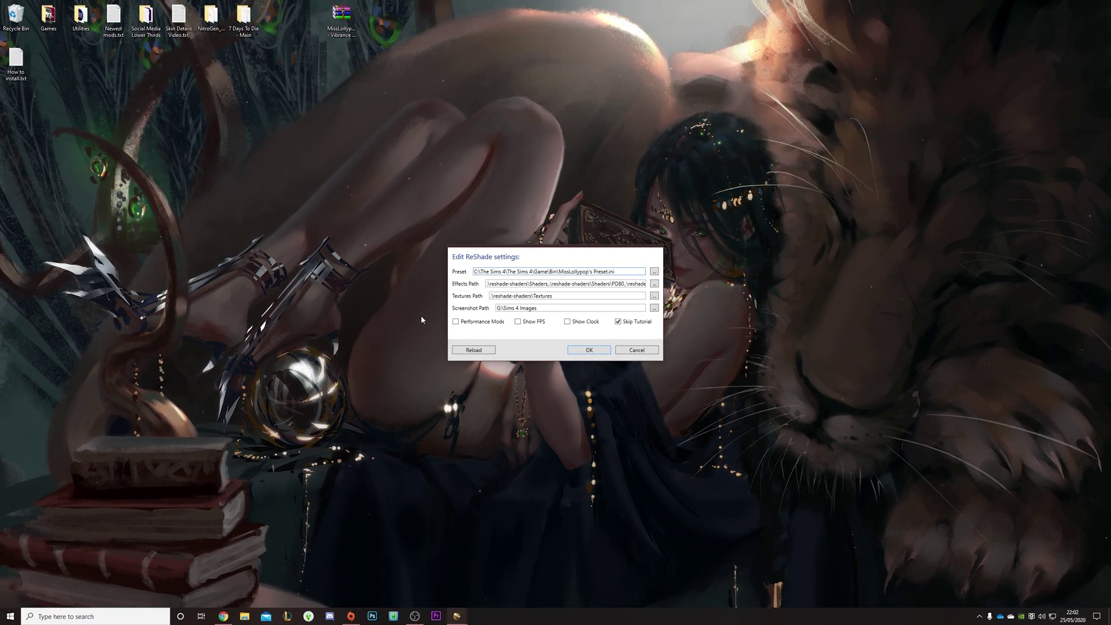
On the Tumblr draft, download the preset .rar via the 'Without adfly' link and open its download menu.
left_click(224, 616)
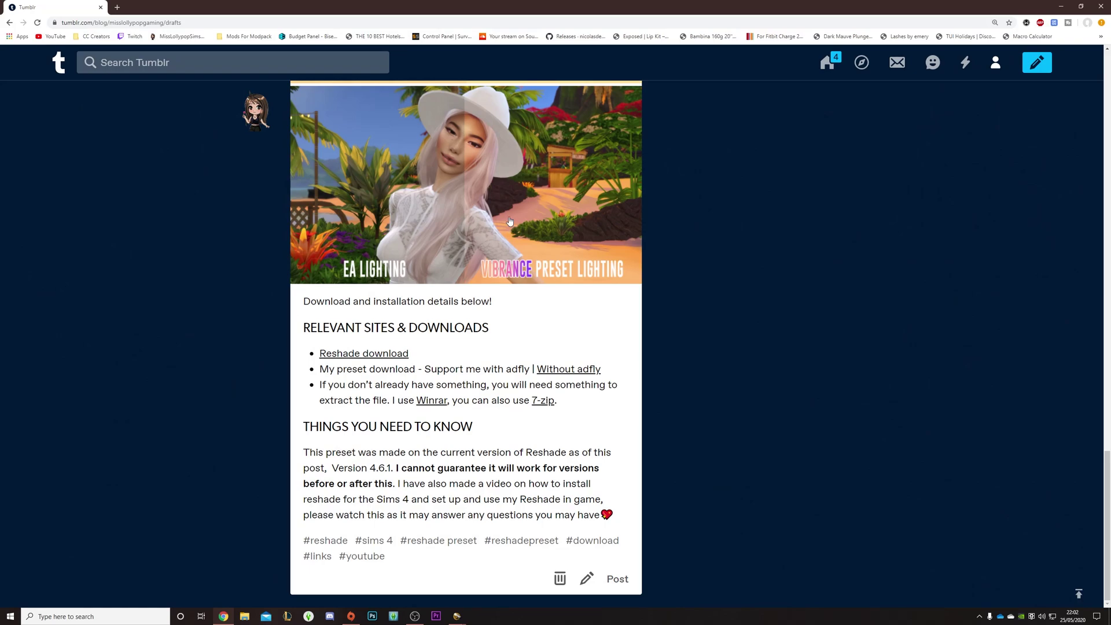
left_click_drag(337, 372, 525, 366)
left_click(425, 368)
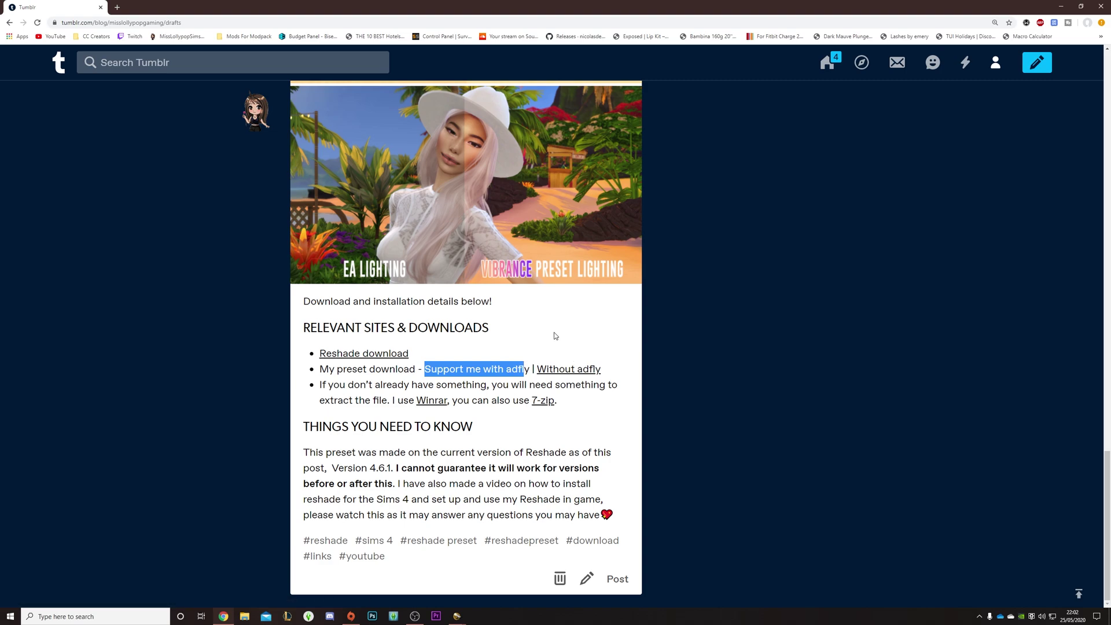
left_click(482, 367)
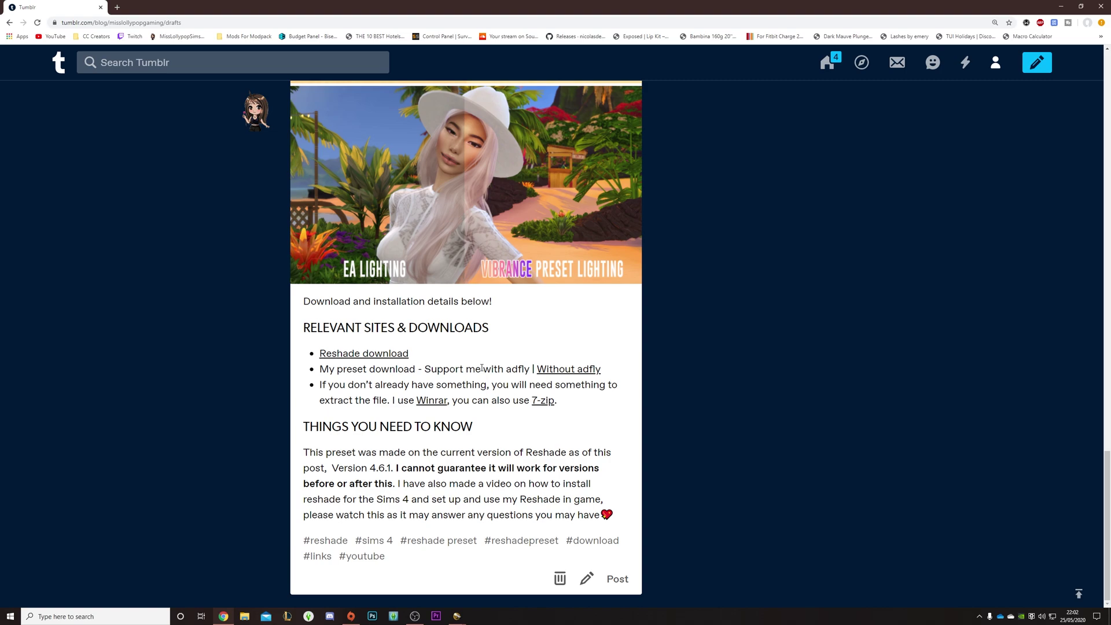
left_click(565, 373)
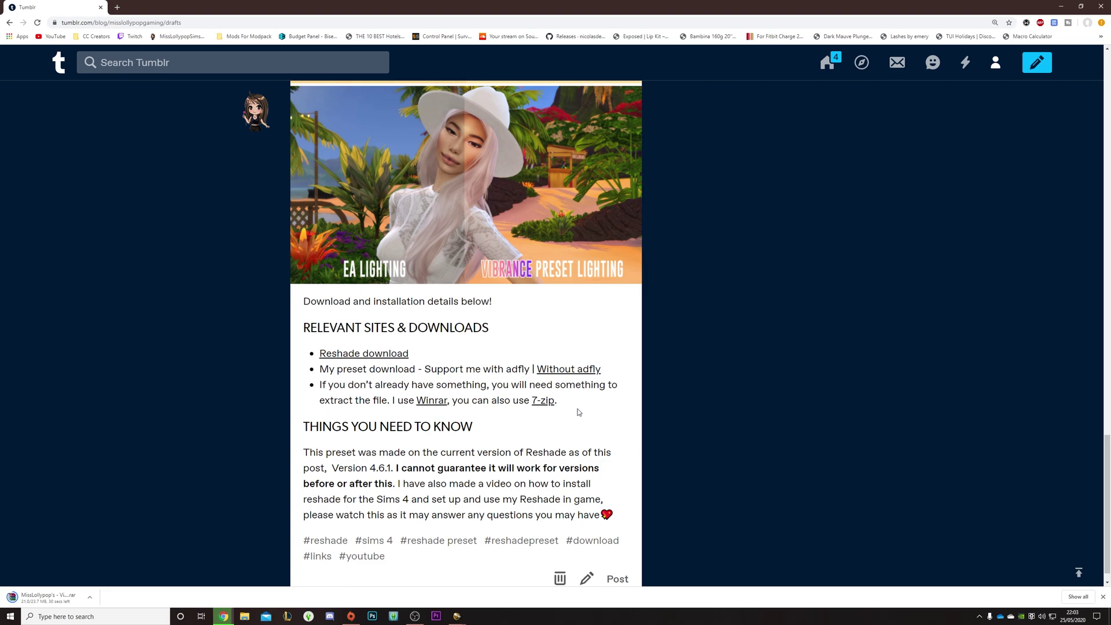
left_click(90, 597)
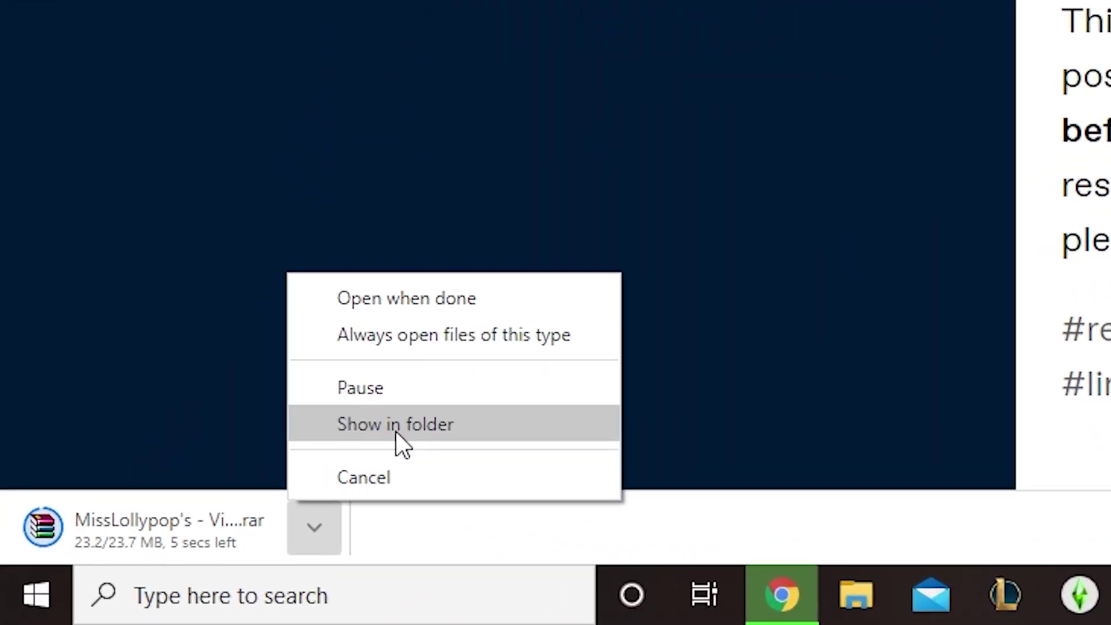
Show the download in its folder and select the Vibrance Preset .rar in Downloads.
left_click(395, 432)
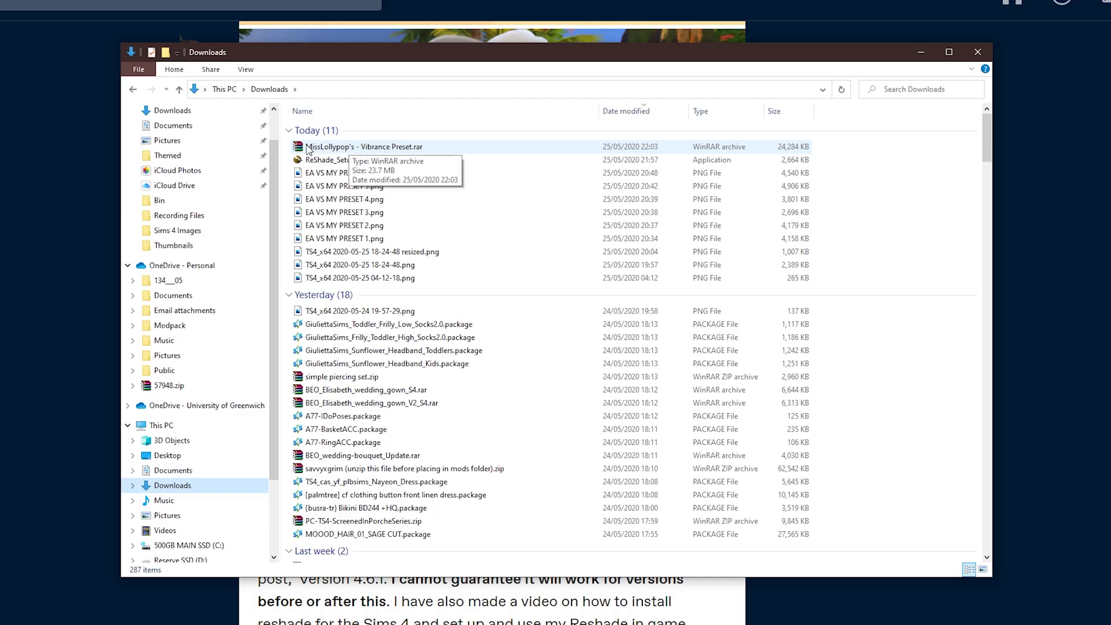
left_click(308, 149)
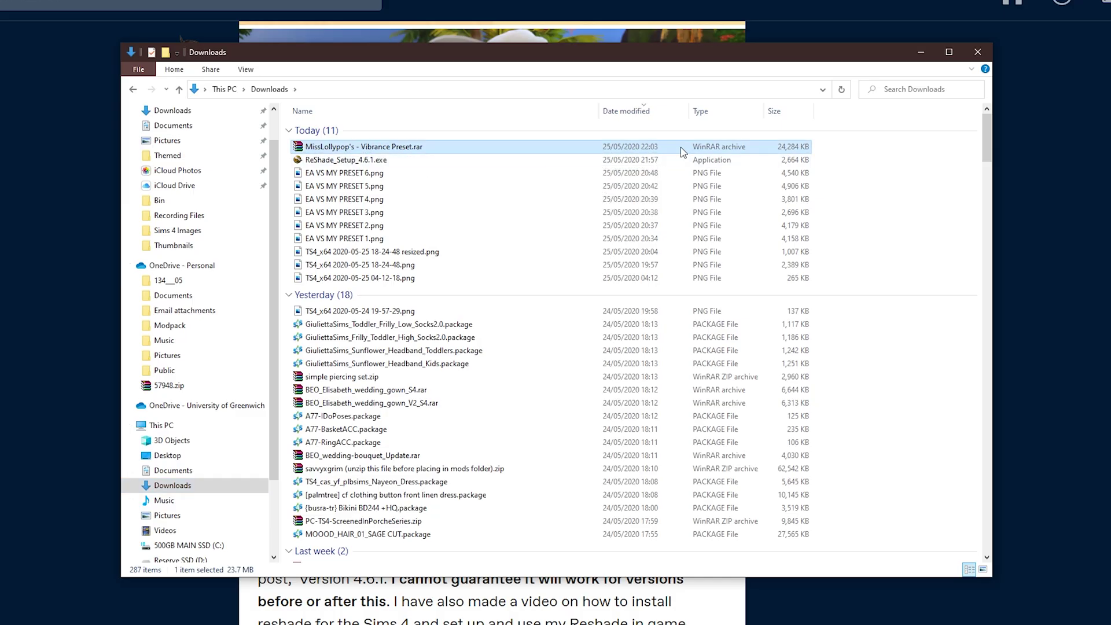